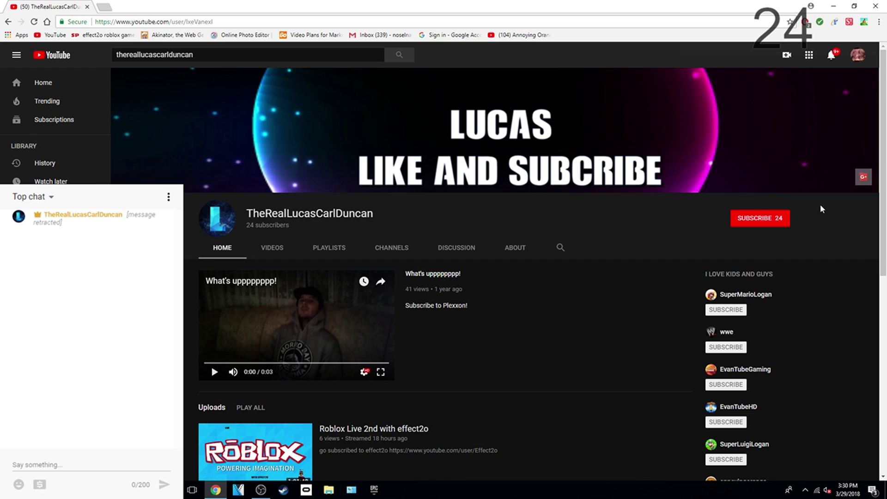
# Step: Subscribe to the YouTube channel, taking its count from 24 to 25
pyautogui.click(759, 221)
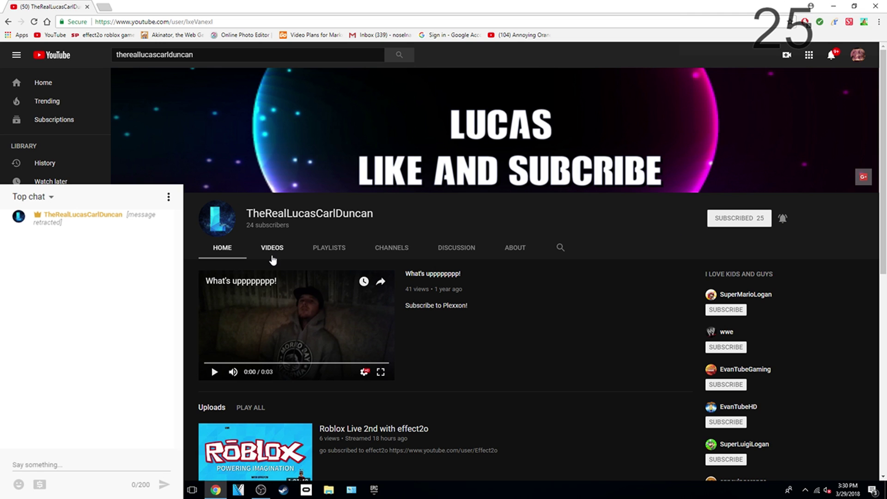
# Step: Open the channel's featured video and post the public comment 'subscribe' under it
pyautogui.click(429, 276)
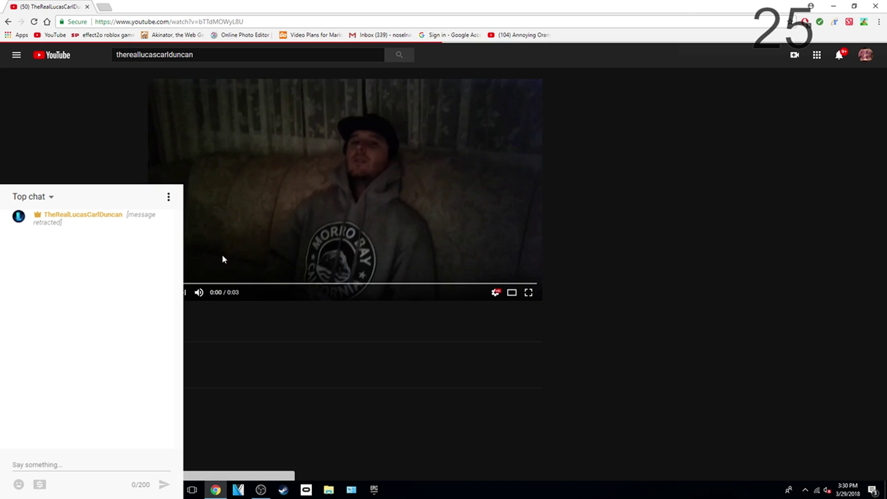
pyautogui.scroll(-5, 222, 255)
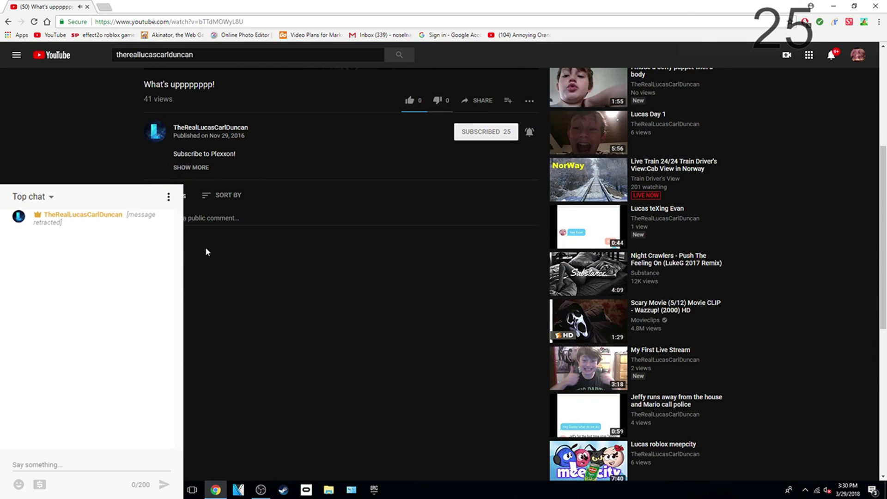
pyautogui.click(200, 217)
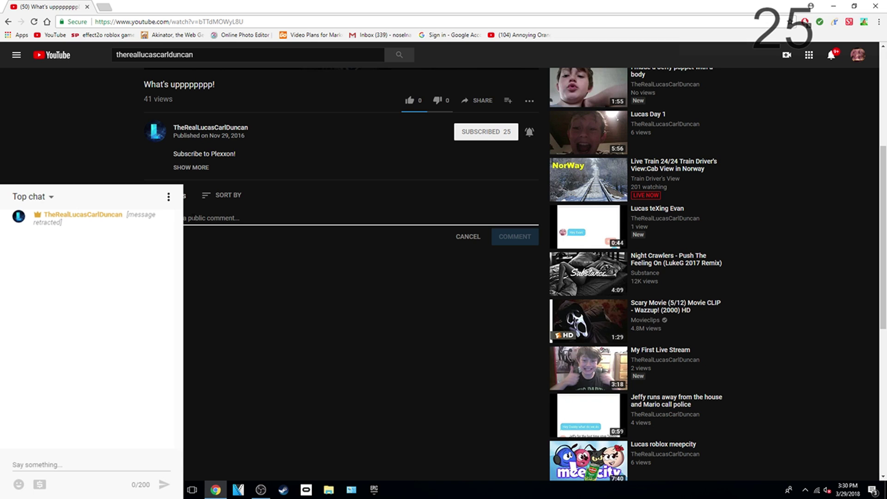
pyautogui.write('hi')
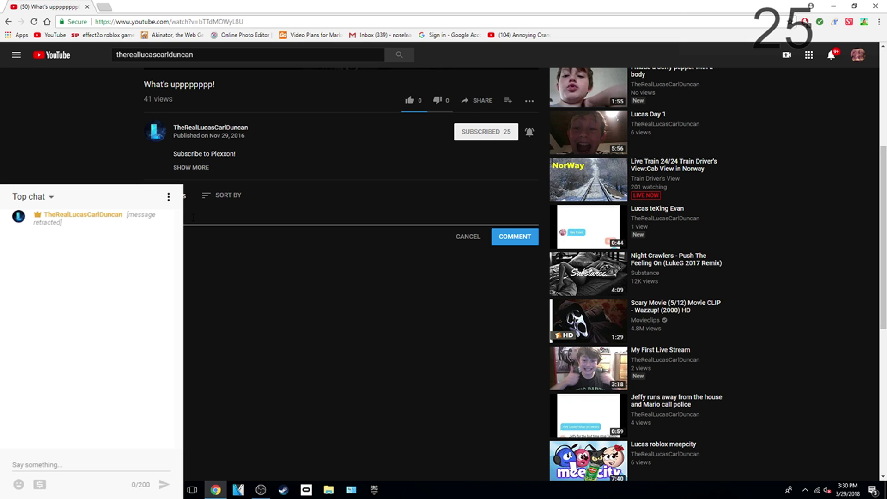
pyautogui.write('cribe')
pyautogui.click(511, 236)
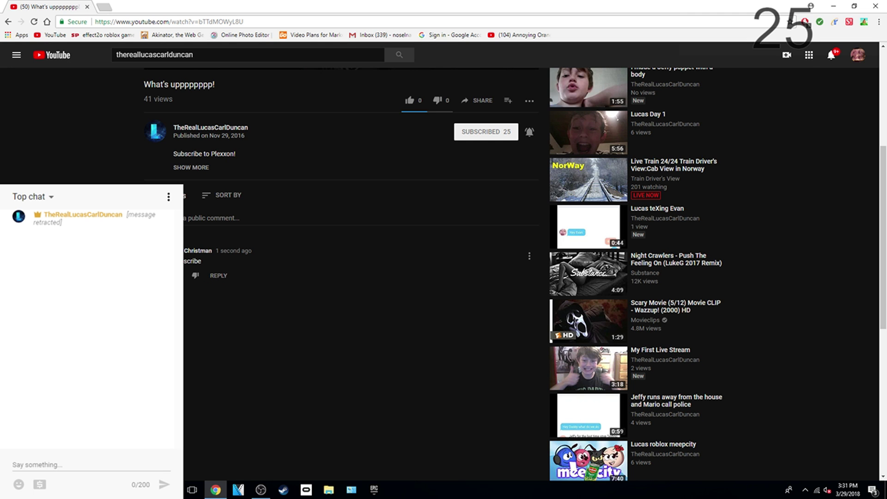
# Step: Switch YouTube to the other signed-in account
pyautogui.scroll(5, 855, 61)
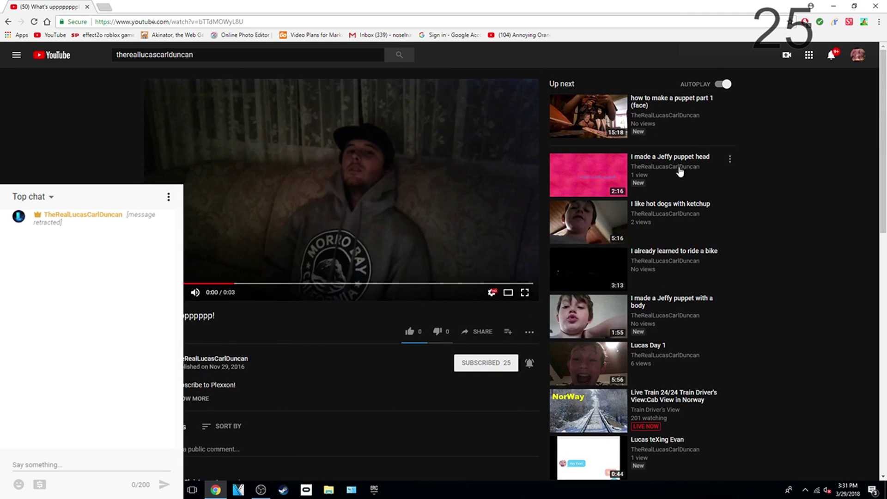
pyautogui.click(855, 57)
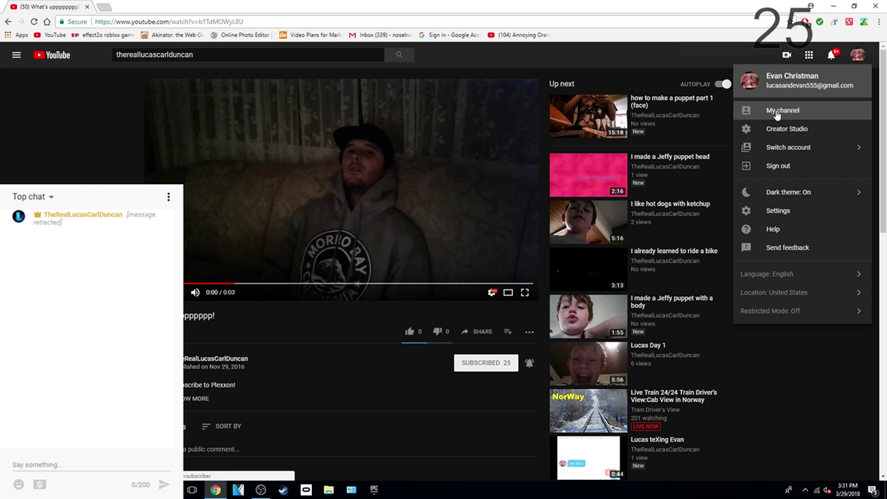
pyautogui.click(781, 112)
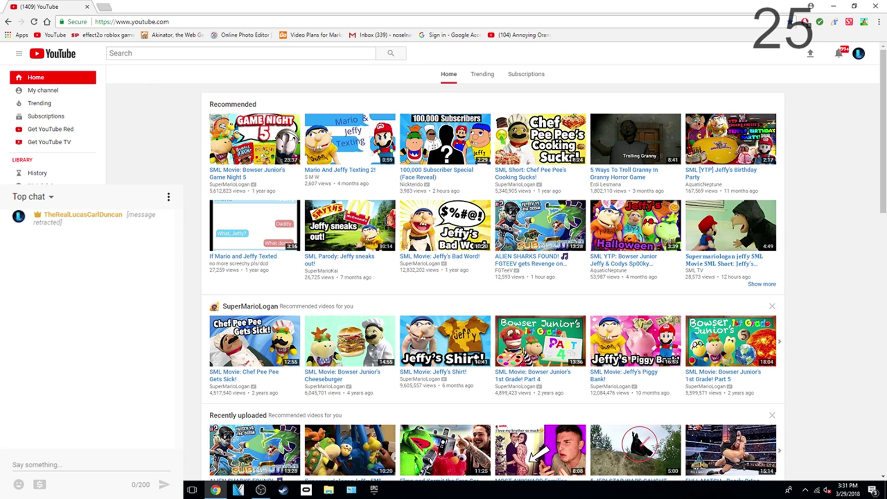
# Step: Browse down that account's home feed, then bring OBS Studio to the front
pyautogui.scroll(-3, 493, 278)
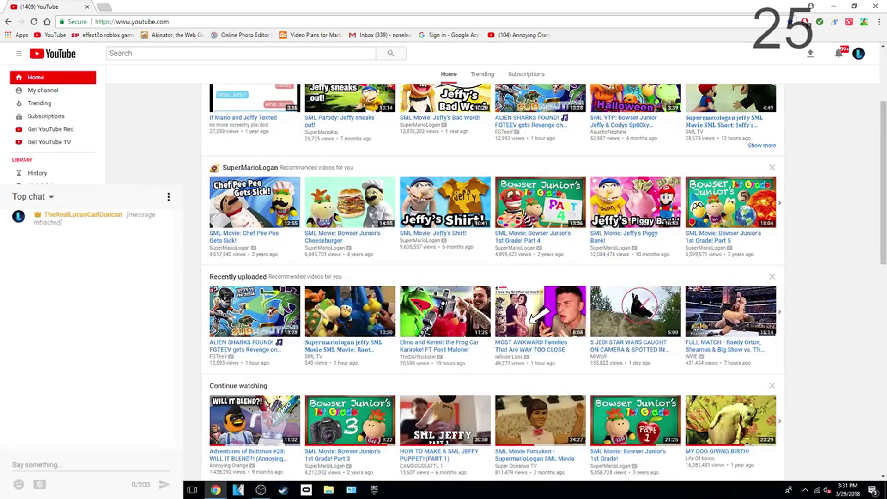
pyautogui.scroll(-4, 246, 242)
pyautogui.scroll(-3, 247, 242)
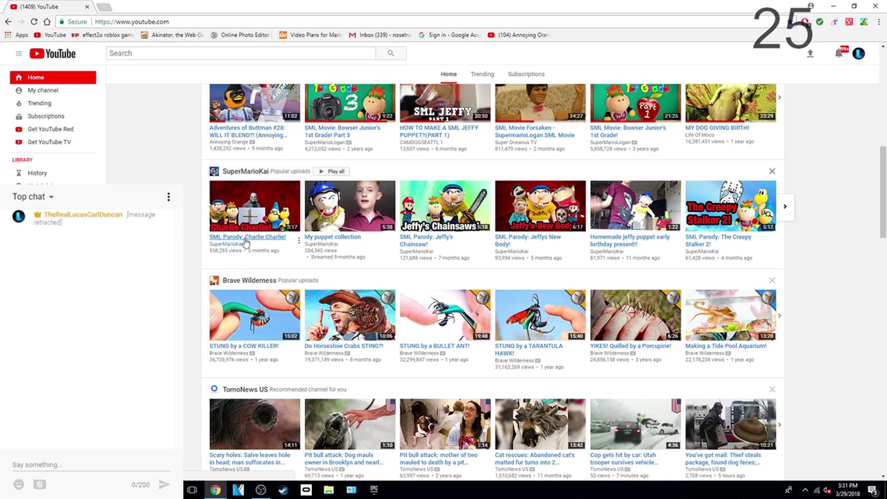
pyautogui.scroll(-3, 245, 242)
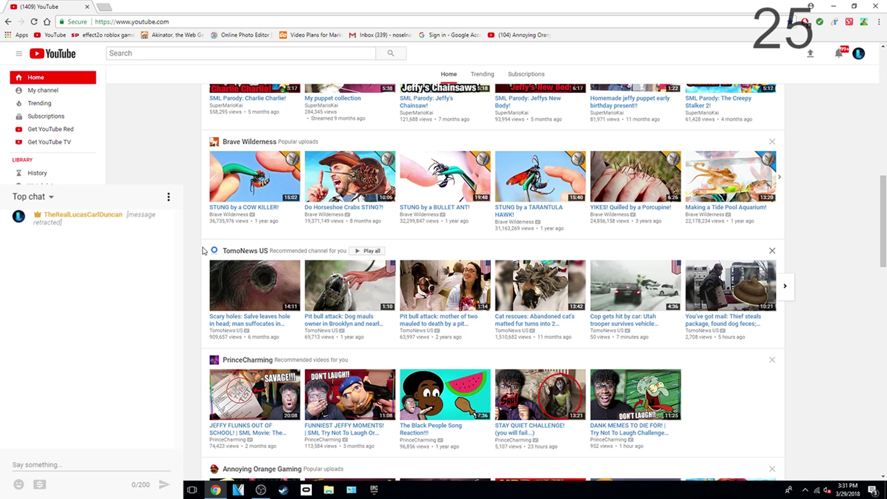
pyautogui.scroll(-3, 203, 251)
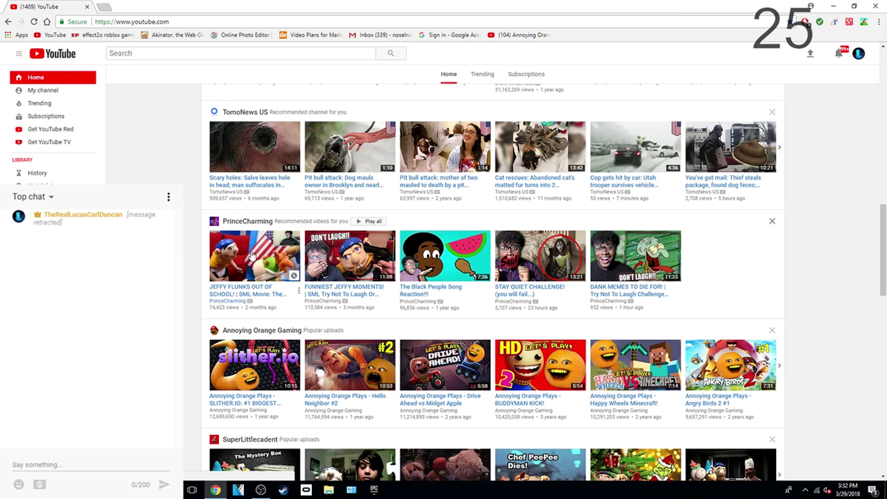
pyautogui.scroll(-1, 255, 257)
pyautogui.scroll(-2, 493, 282)
pyautogui.scroll(-3, 493, 282)
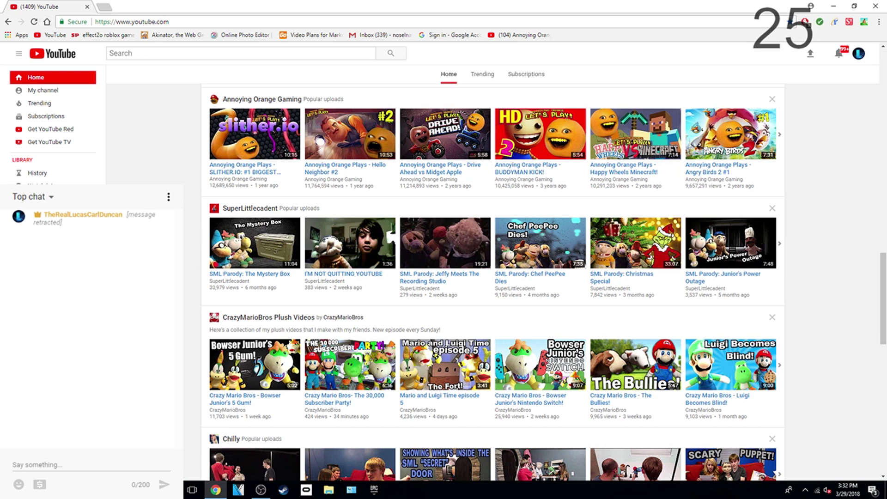
pyautogui.click(261, 490)
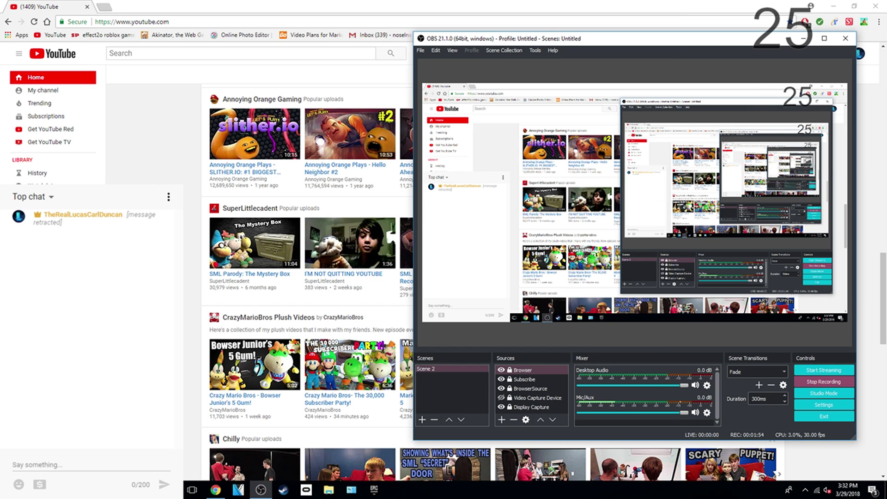
# Step: Back in the browser, search Google for 'live sub count' from the address bar
pyautogui.click(173, 166)
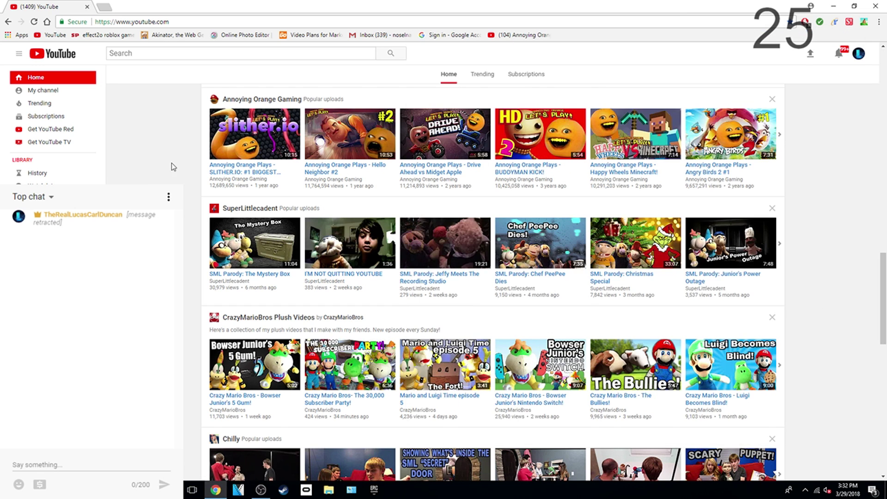
pyautogui.click(169, 21)
pyautogui.press('BackSpace')
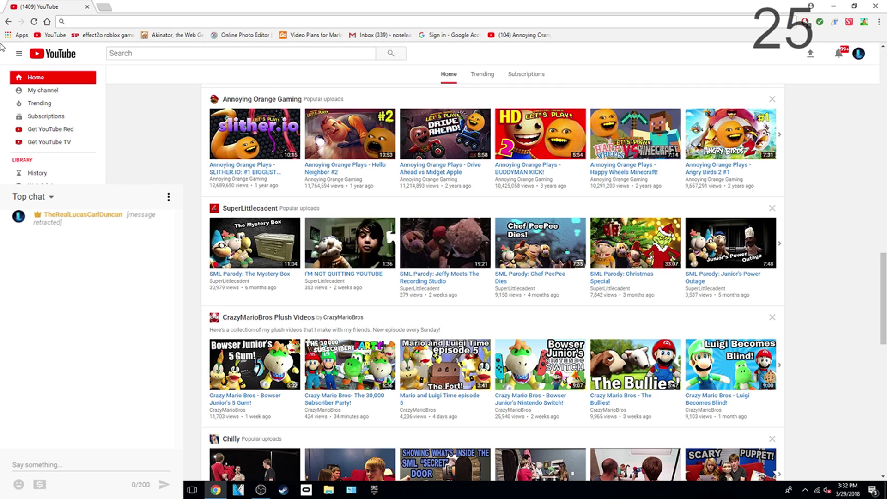
pyautogui.write('lu')
pyautogui.press('BackSpace')
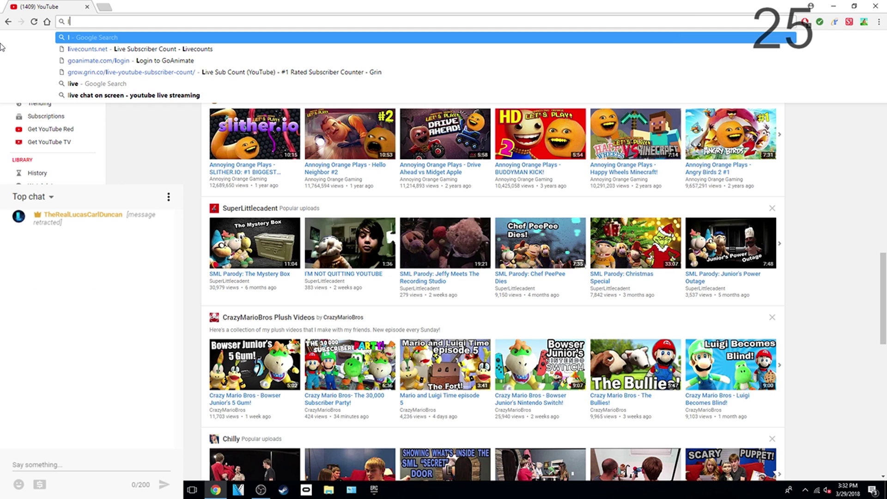
pyautogui.write('ive')
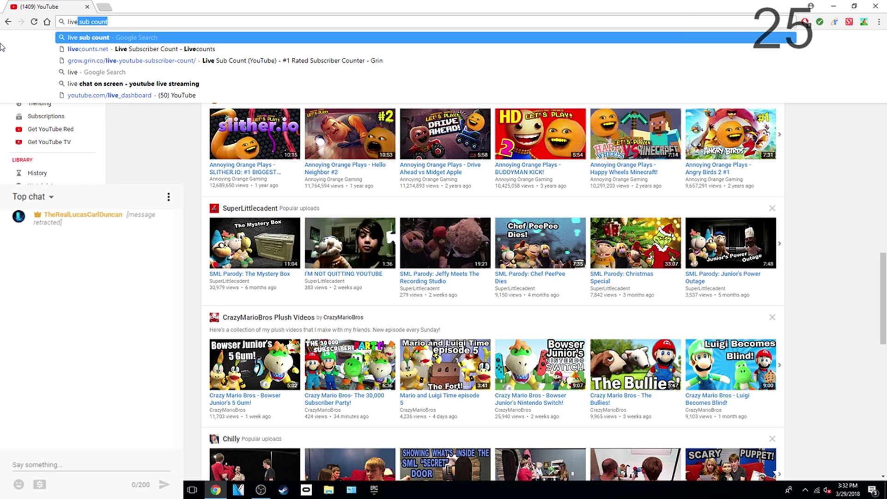
pyautogui.click(107, 40)
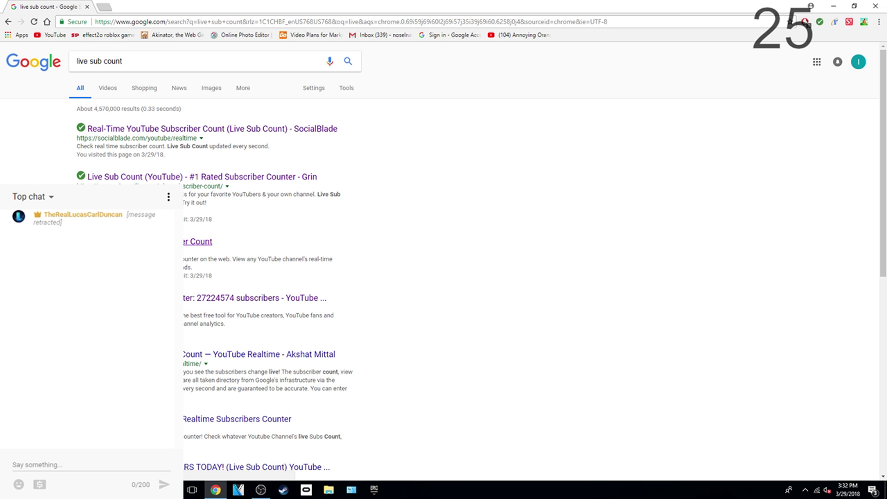
# Step: Open the livecounts.net counter and point it at the subscribed channel, reading 25 subscribers
pyautogui.click(199, 241)
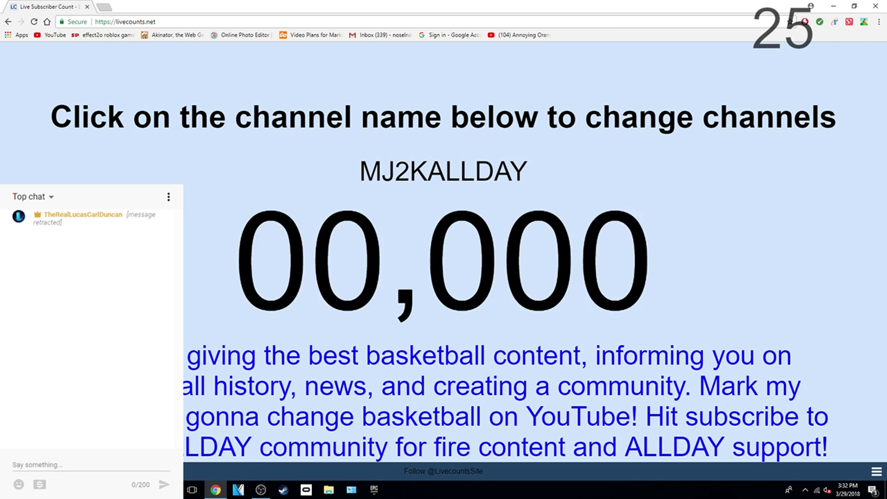
pyautogui.click(400, 179)
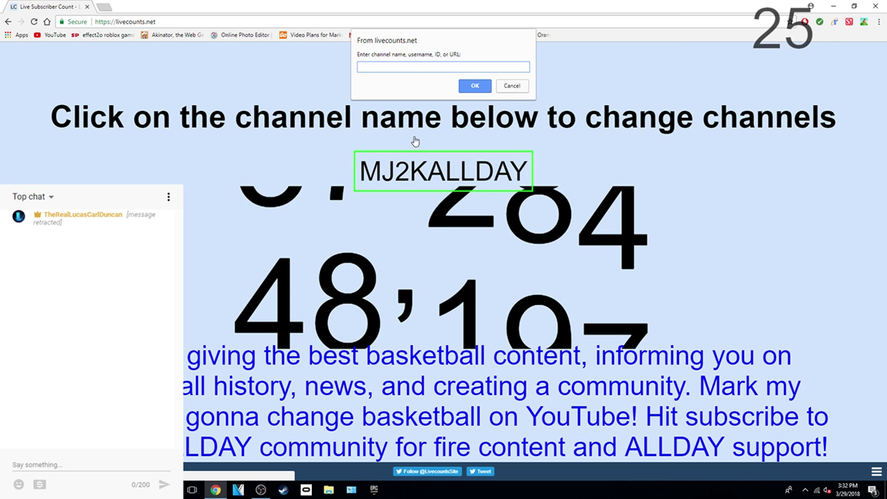
pyautogui.write('therealdunca')
pyautogui.press('BackSpace')
pyautogui.press('BackSpace')
pyautogui.press('BackSpace')
pyautogui.press('BackSpace')
pyautogui.press('BackSpace')
pyautogui.press('BackSpace')
pyautogui.write('lucascarldun')
pyautogui.click(474, 86)
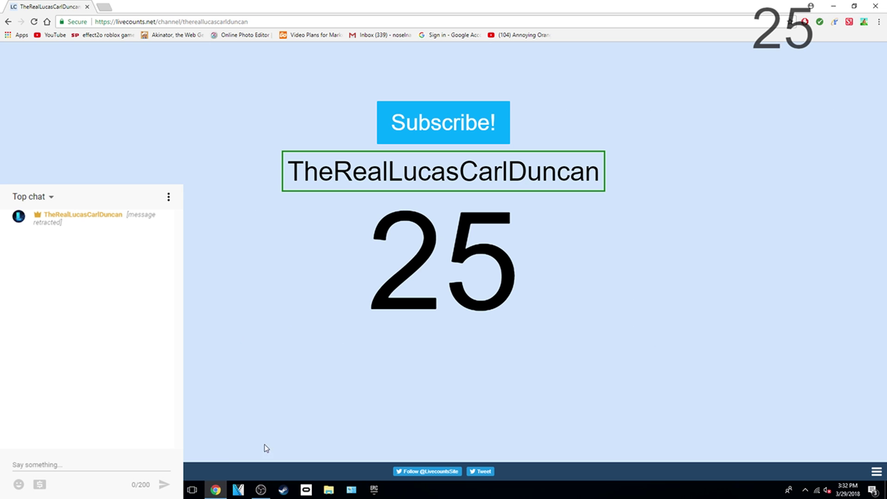
pyautogui.moveTo(261, 494)
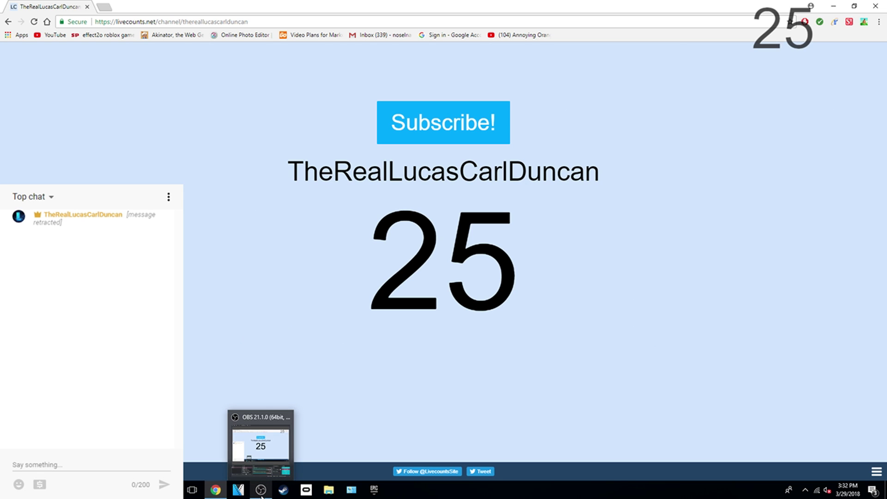
pyautogui.click(262, 491)
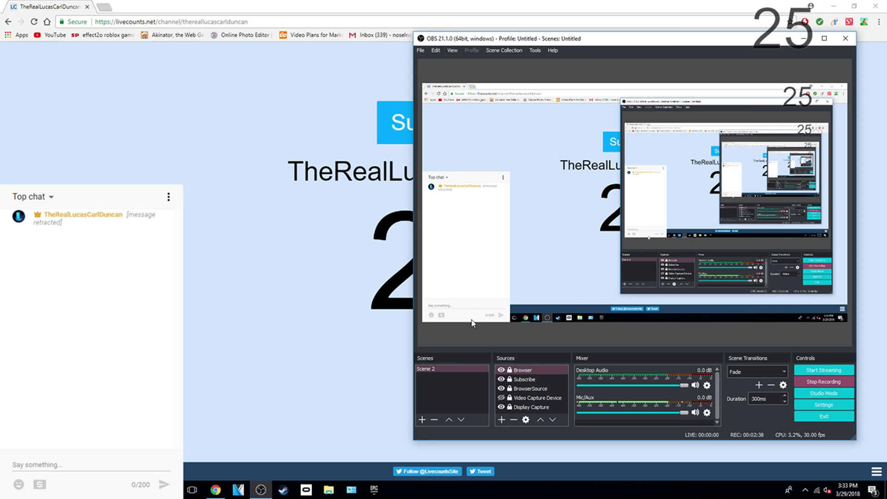
pyautogui.click(535, 383)
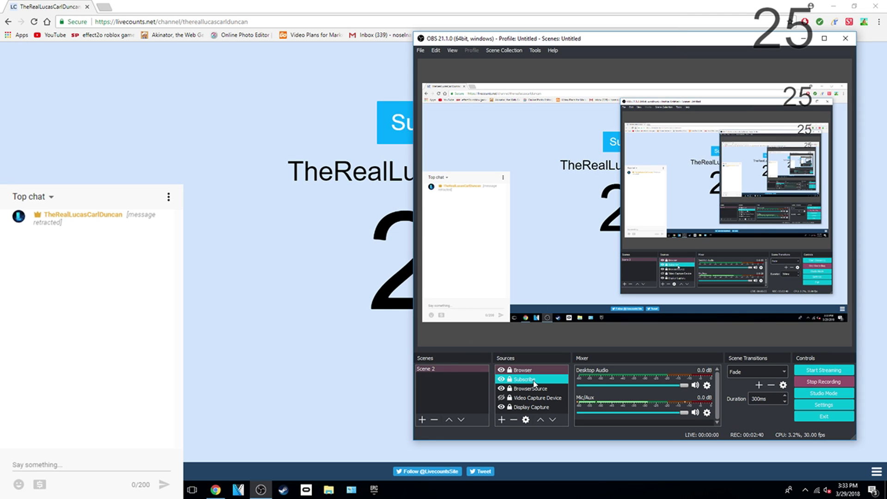
pyautogui.click(501, 420)
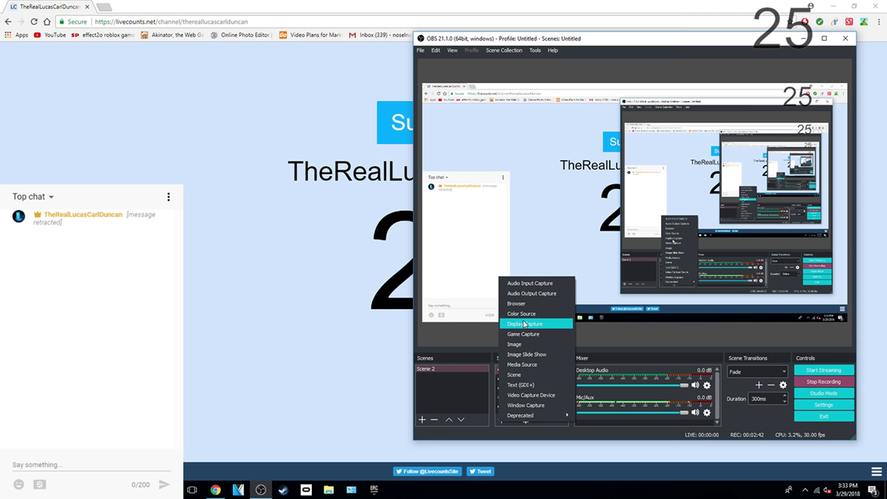
pyautogui.moveTo(503, 417)
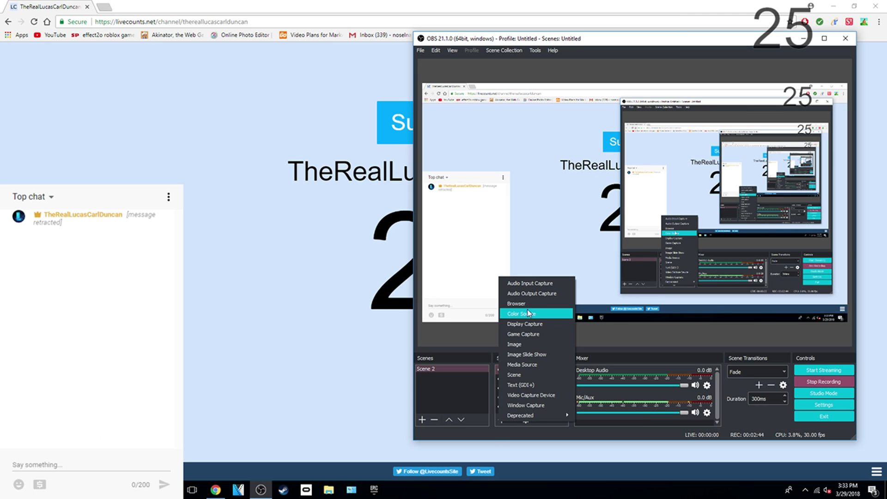
pyautogui.click(462, 334)
pyautogui.click(519, 379)
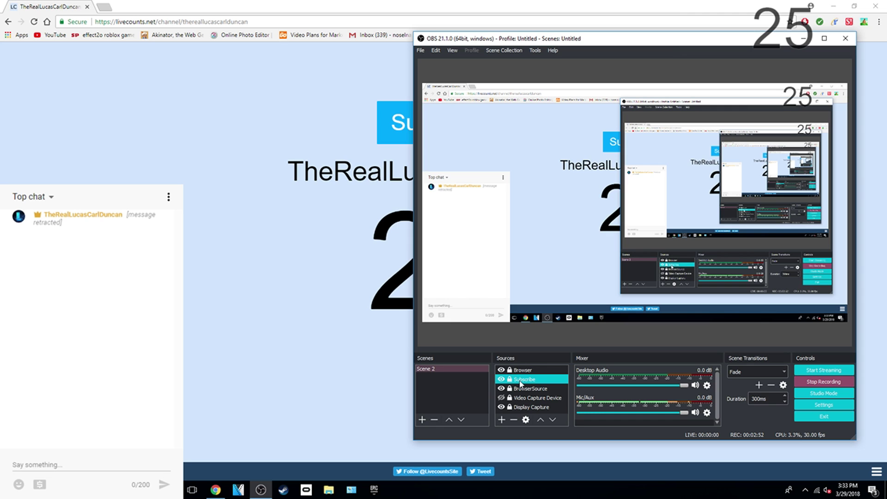
pyautogui.click(520, 367)
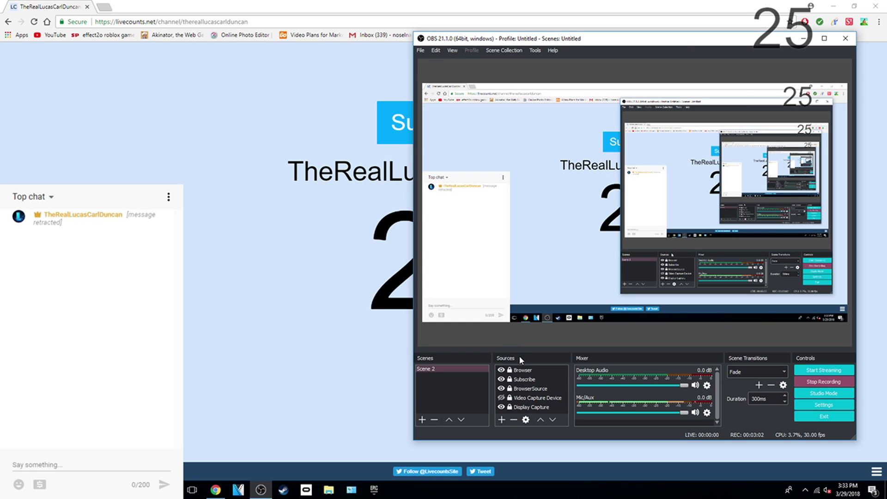
pyautogui.click(518, 371)
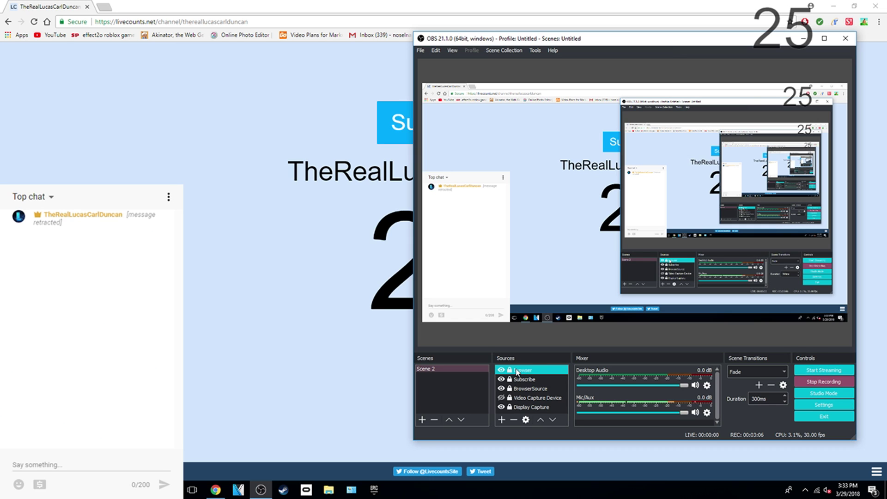
# Step: Return to the Google results, search for 'youtube' instead, and open YouTube's home page
pyautogui.click(402, 327)
pyautogui.hotkey('alt', 'Left')
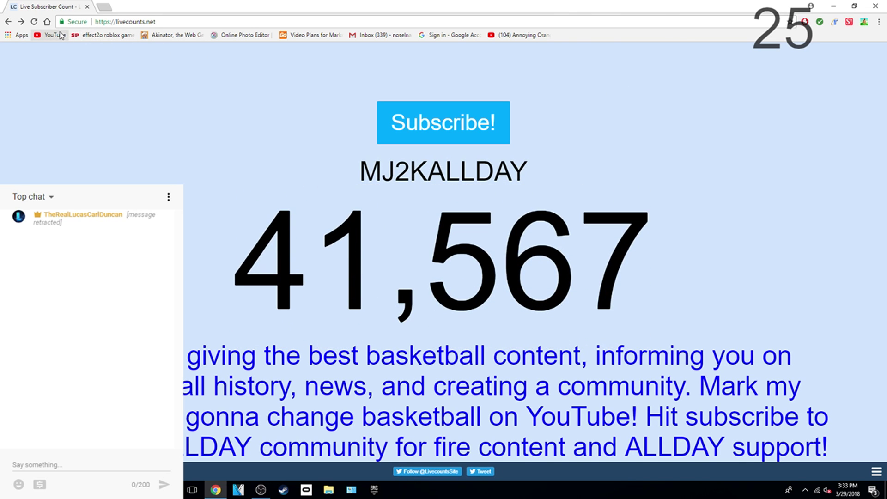
pyautogui.click(7, 21)
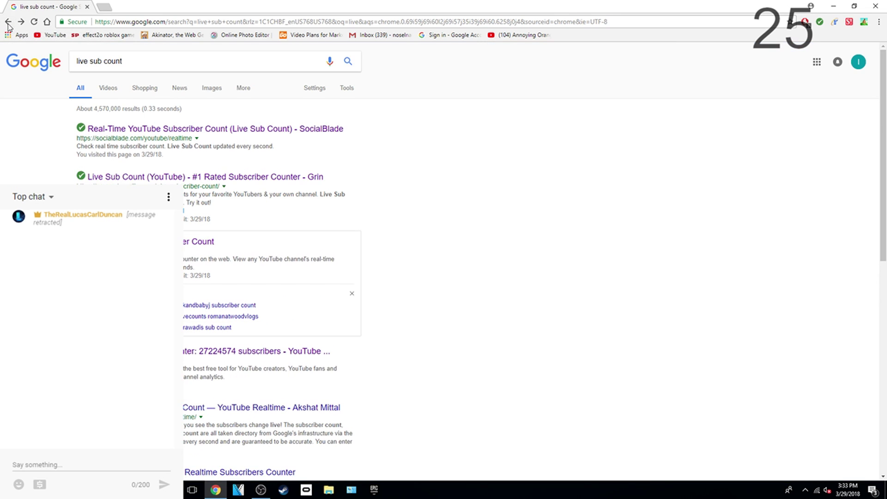
pyautogui.click(165, 62)
pyautogui.press('BackSpace')
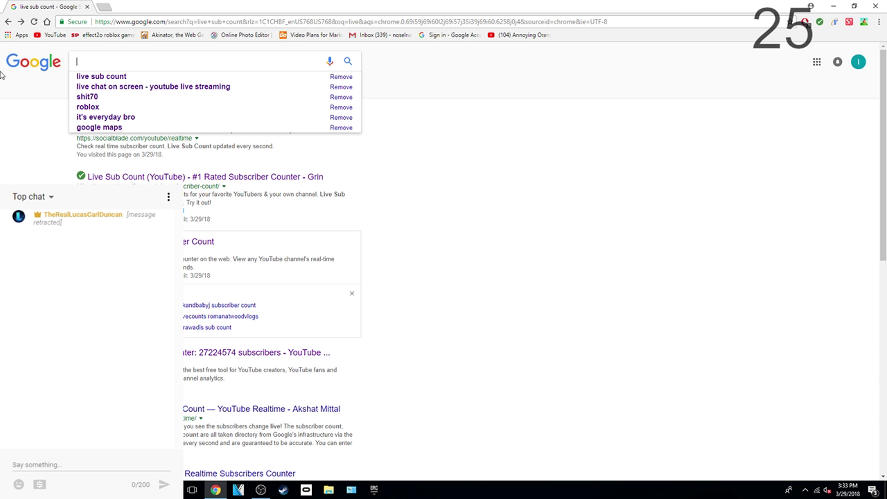
pyautogui.write('y')
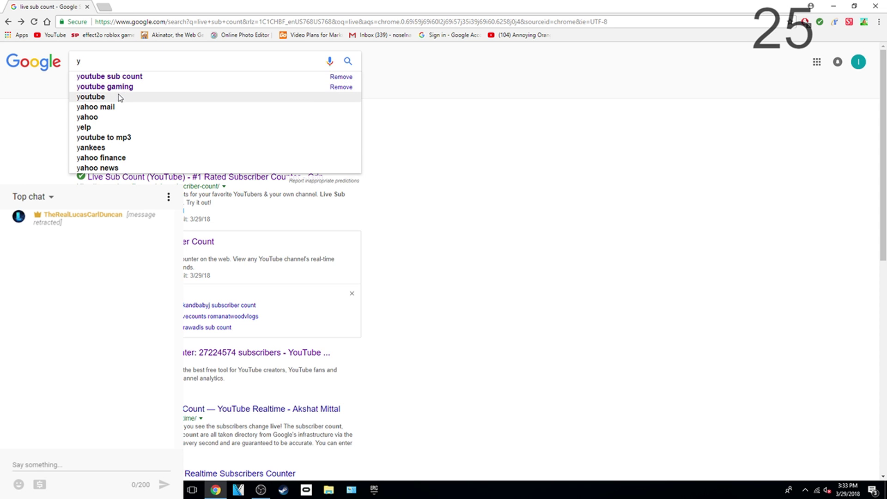
pyautogui.click(101, 96)
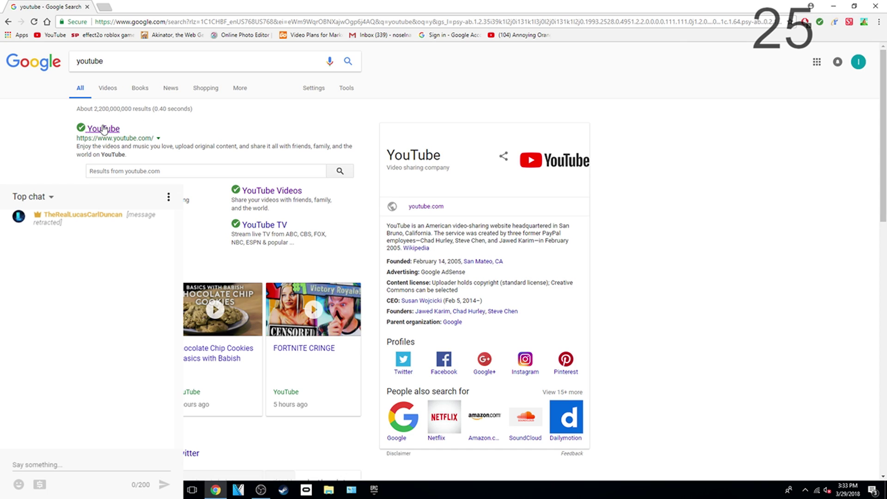
pyautogui.click(103, 128)
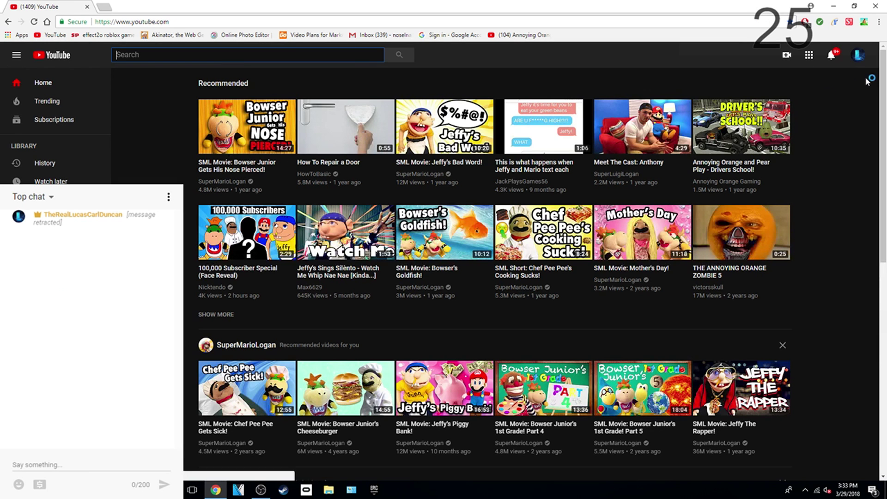
# Step: Open the Creator Studio Live Streaming dashboard and check the chat panel's options menu
pyautogui.click(858, 55)
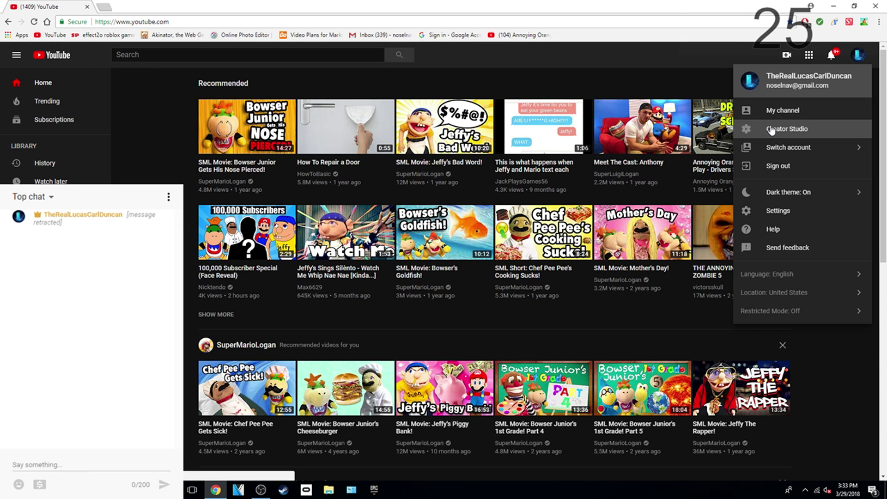
pyautogui.press('Escape')
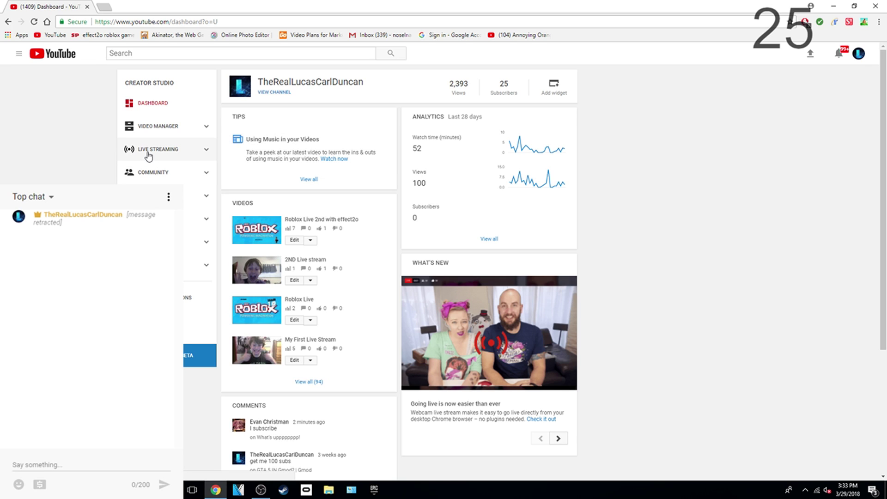
pyautogui.click(166, 151)
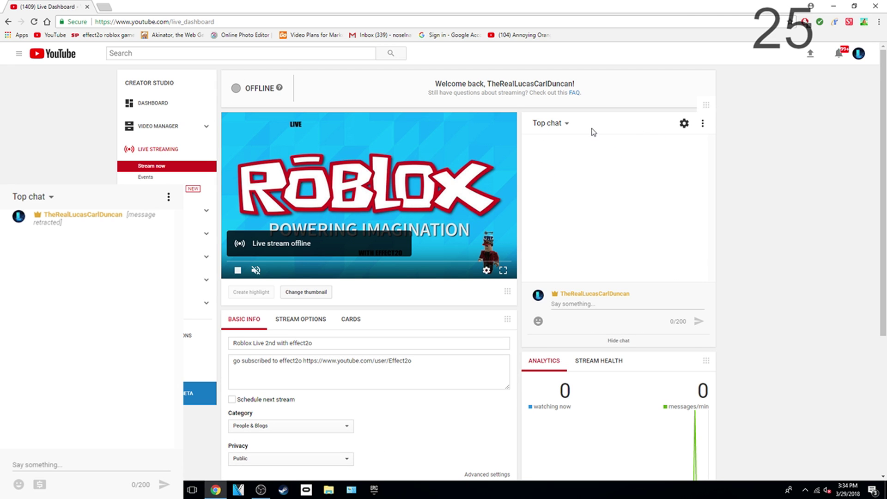
pyautogui.click(703, 123)
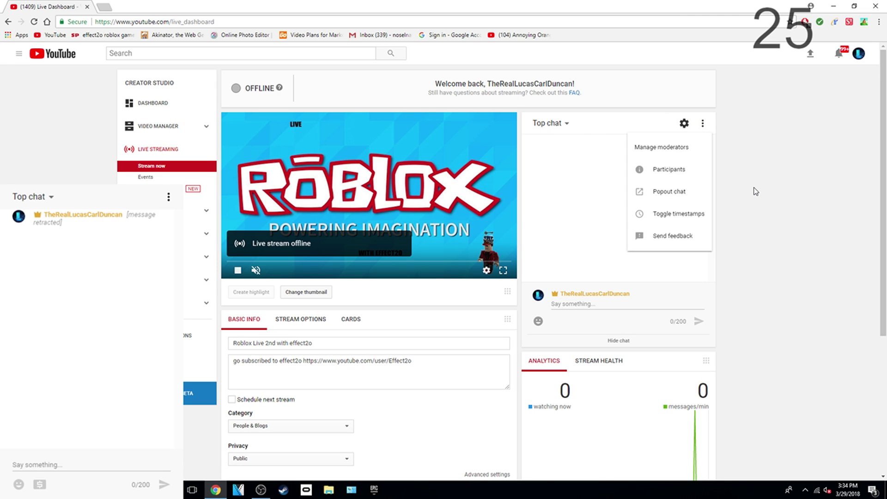
pyautogui.click(731, 184)
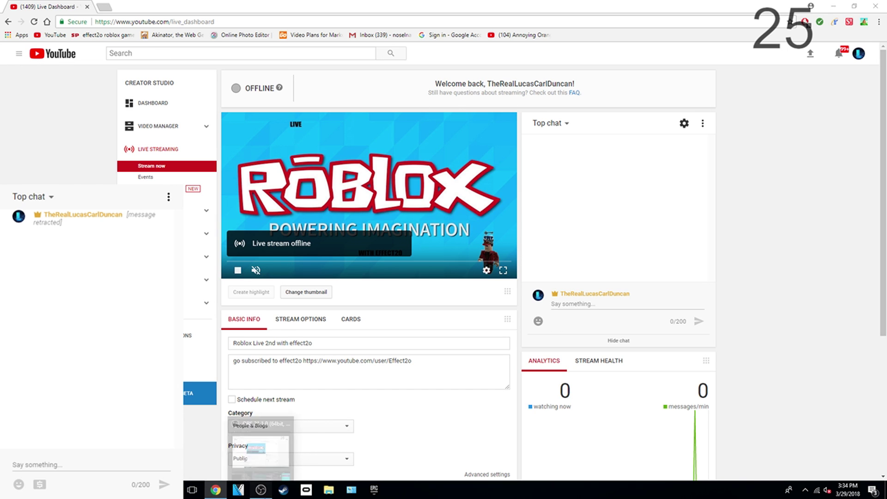
# Step: Bring OBS forward and rename the scene's Browser source to 'Chat'
pyautogui.click(261, 490)
pyautogui.click(522, 371)
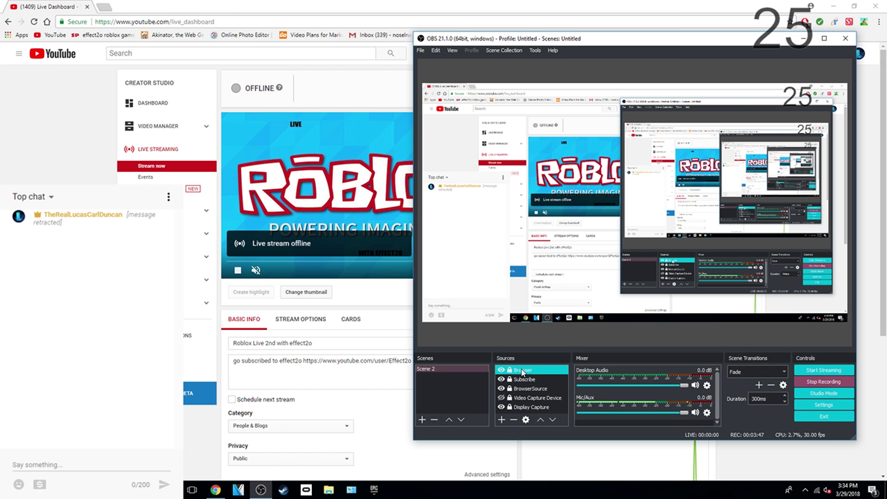
pyautogui.rightClick(522, 375)
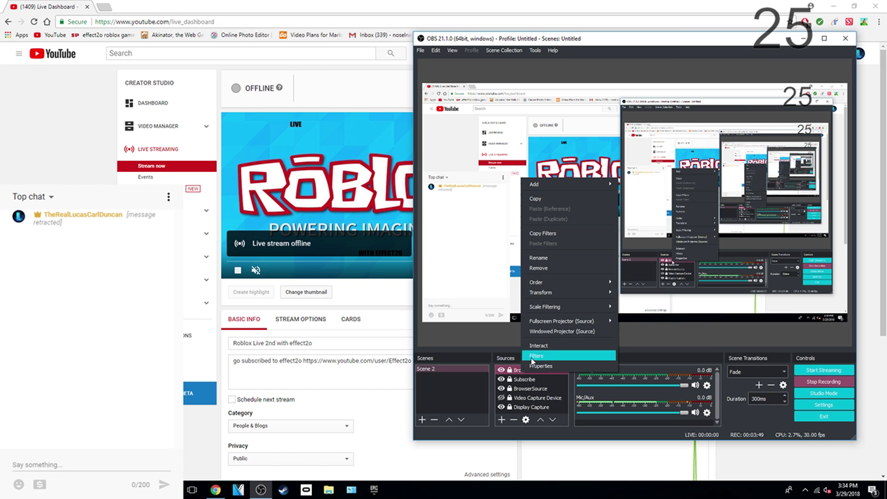
pyautogui.click(559, 258)
pyautogui.press('BackSpace')
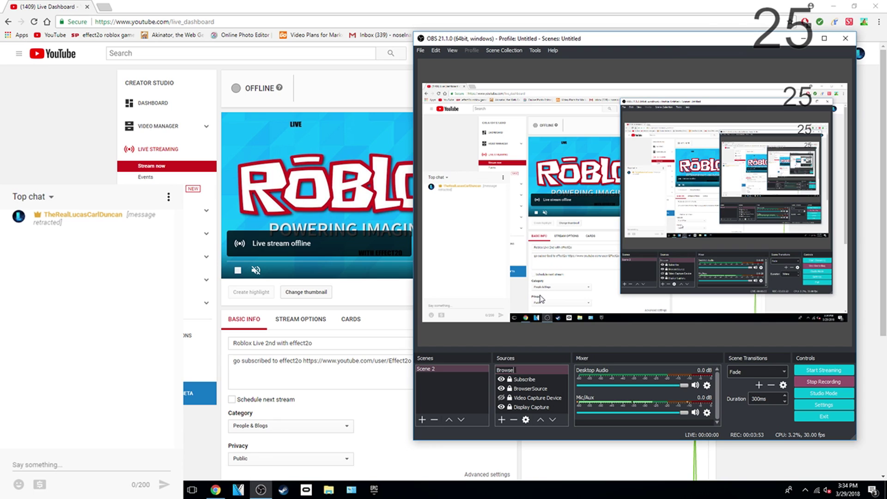
pyautogui.press('BackSpace')
pyautogui.press('BackSpace')
pyautogui.press('BackSpace')
pyautogui.press('BackSpace')
pyautogui.press('BackSpace')
pyautogui.write('Caht')
pyautogui.press('Return')
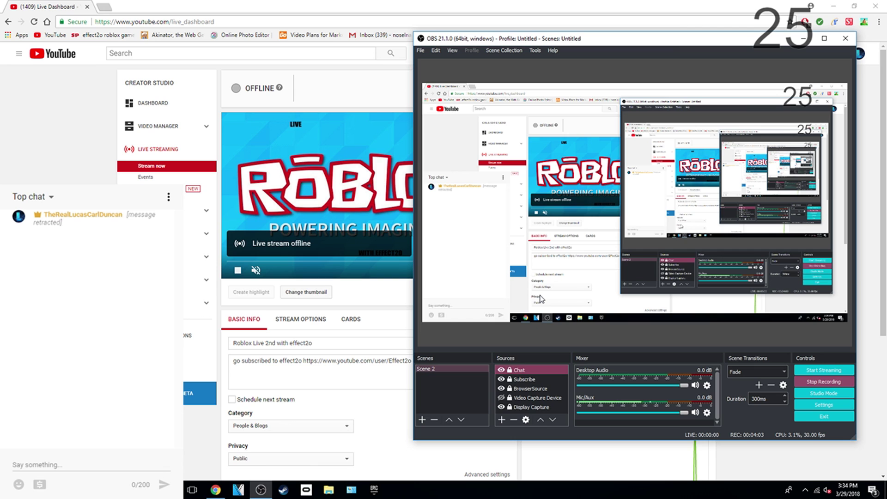
pyautogui.press('Return')
# Step: Verify the Chat source's properties show the YouTube popout chat at 350×600, then return to Chrome
pyautogui.click(540, 381)
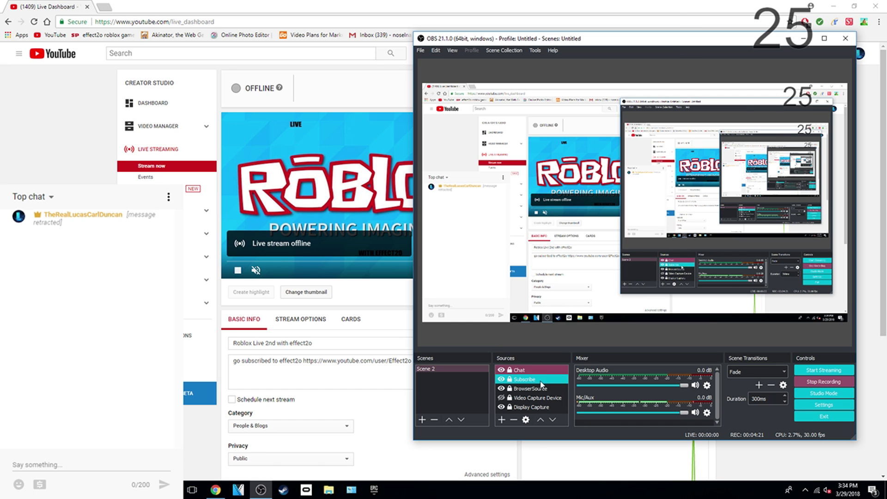
pyautogui.rightClick(519, 370)
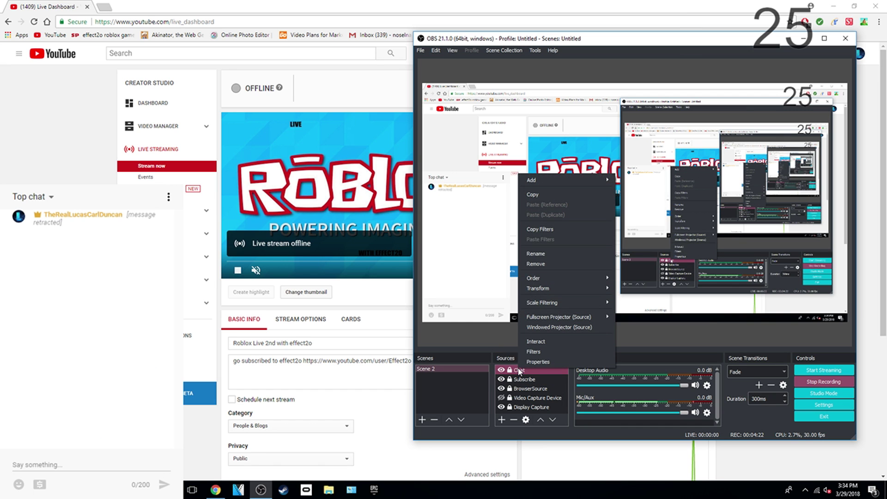
pyautogui.click(542, 362)
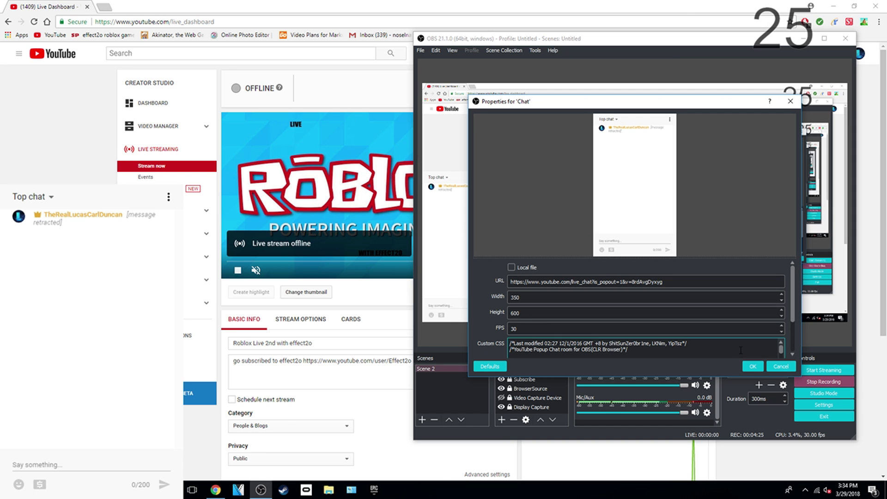
pyautogui.click(756, 366)
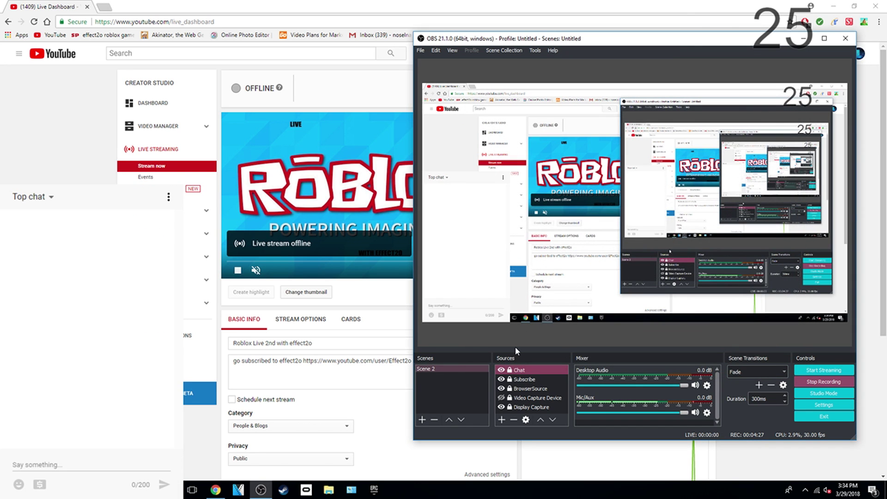
pyautogui.click(358, 343)
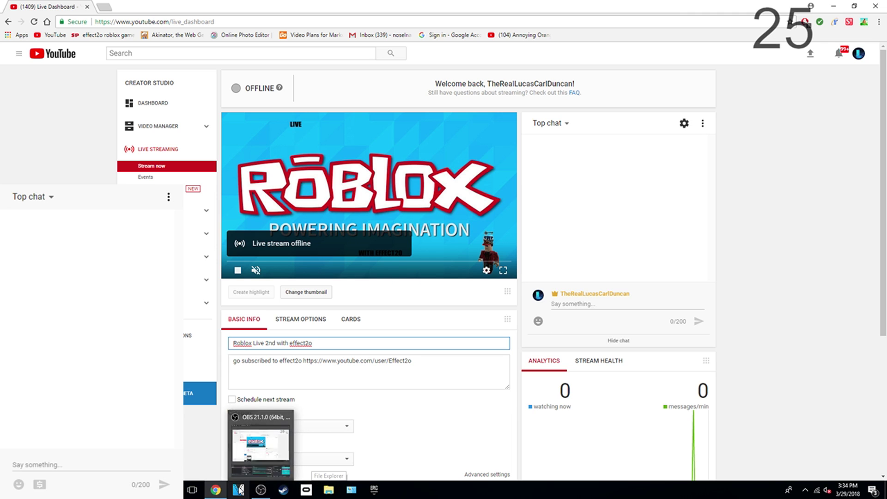
# Step: Put OBS Studio back in front of the YouTube Live Dashboard
pyautogui.click(256, 493)
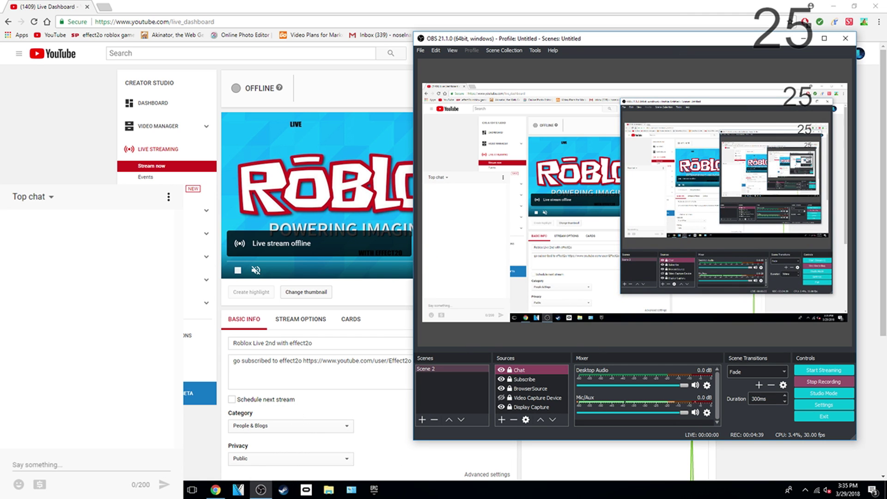
pyautogui.hotkey('alt', 'Tab')
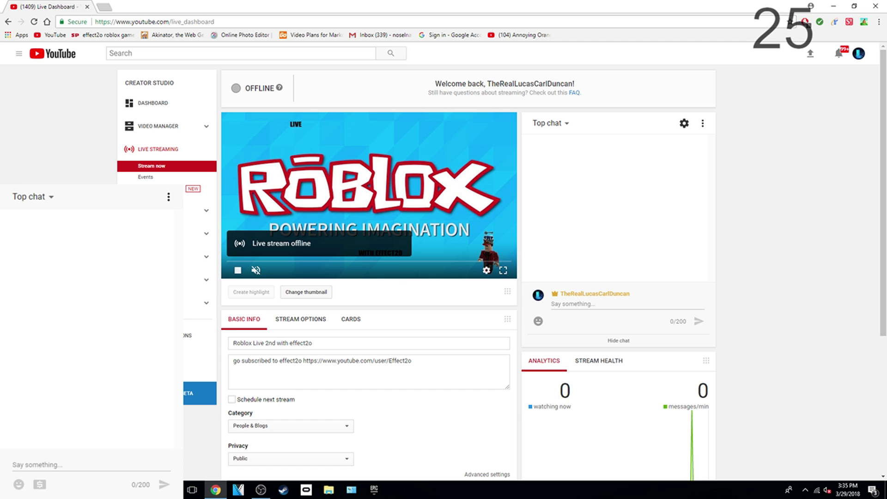
pyautogui.click(261, 490)
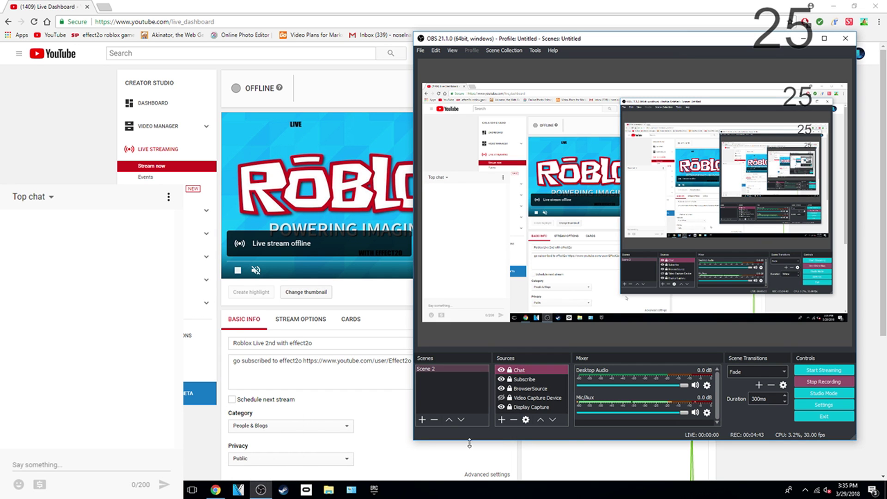